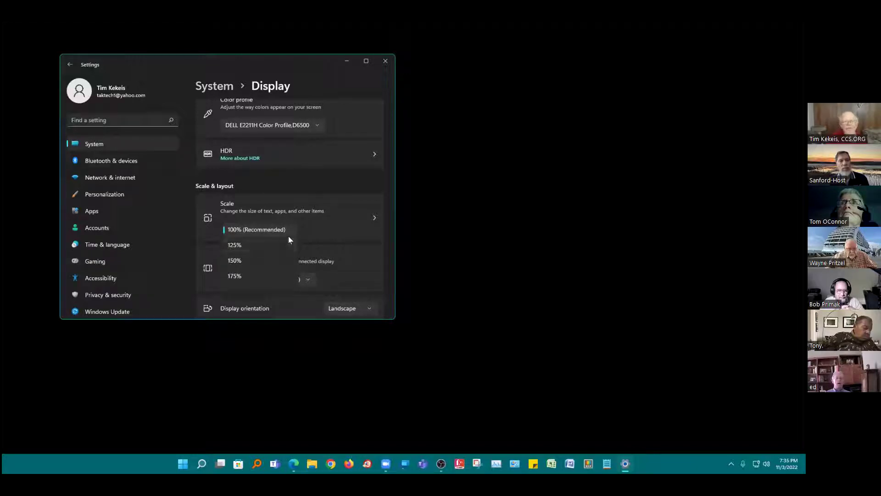
Step: Dismiss the scale choices unchanged, look over the Accessibility vision options and close Settings
click(312, 231)
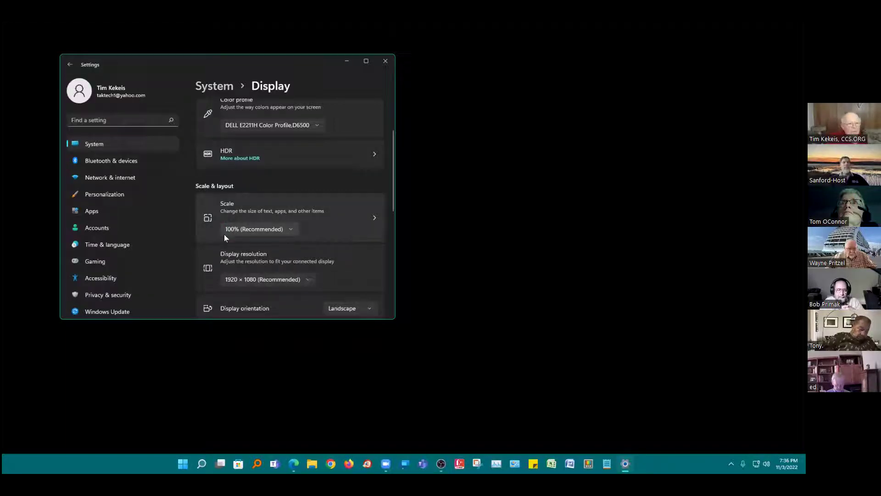
click(105, 274)
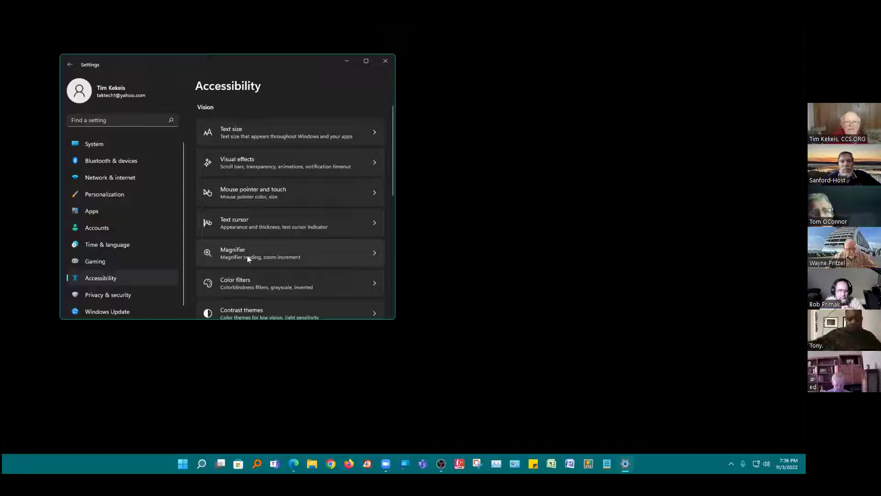
scroll(249, 252, down, 3)
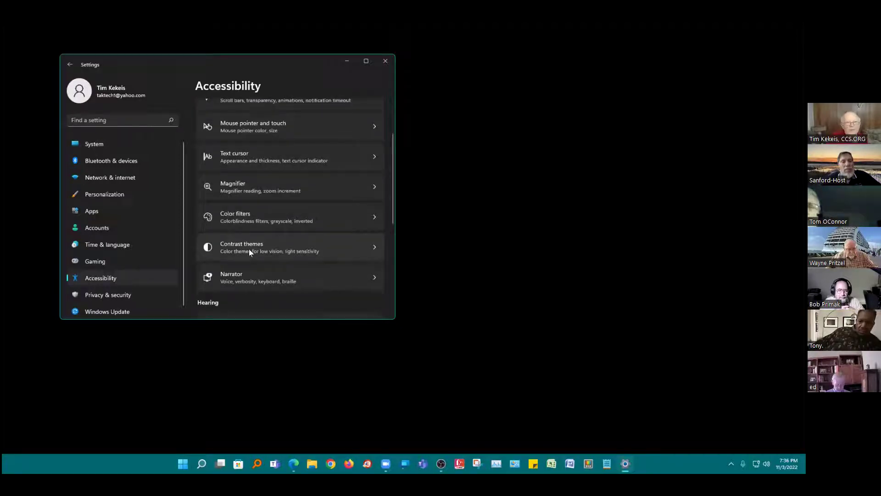
scroll(249, 251, up, 3)
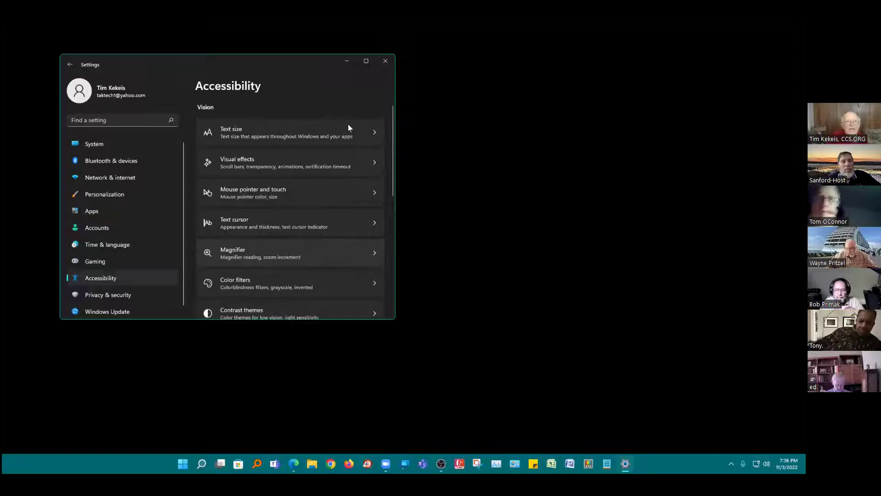
click(385, 63)
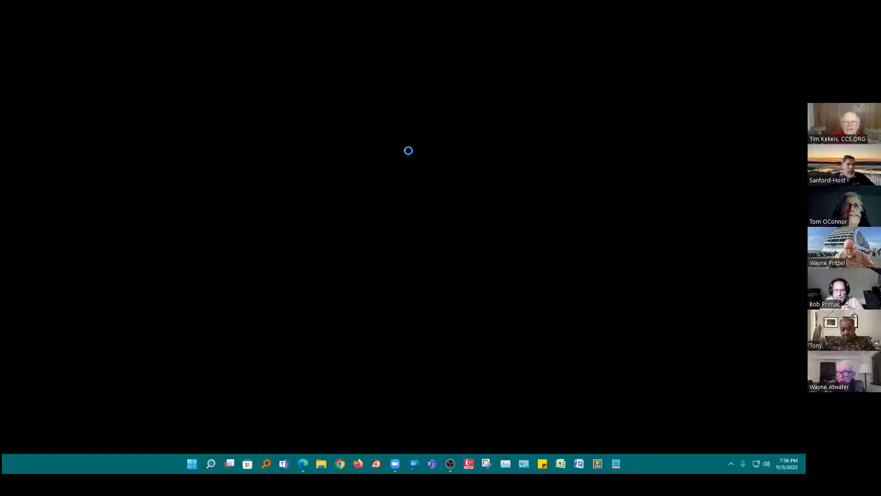
Step: Open the display settings from the desktop and view the available display resolutions, leaving the selection unchanged
right_click(408, 152)
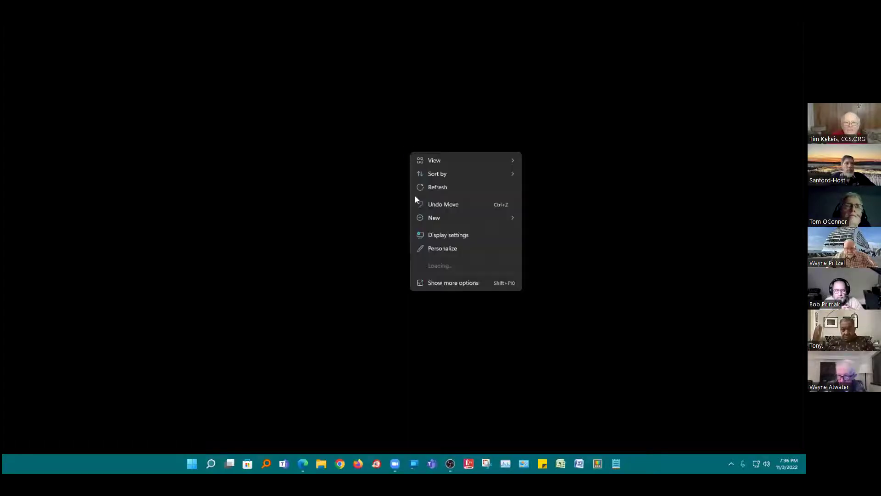
click(435, 235)
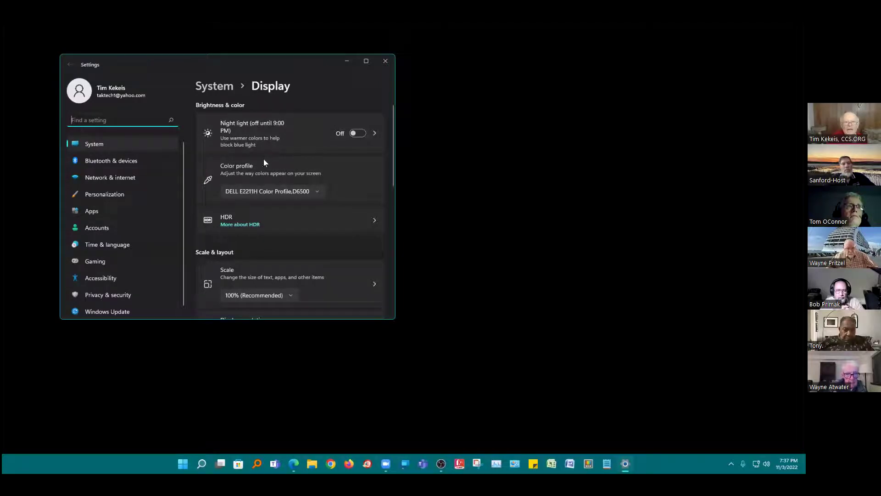
scroll(264, 162, down, 3)
scroll(253, 213, down, 1)
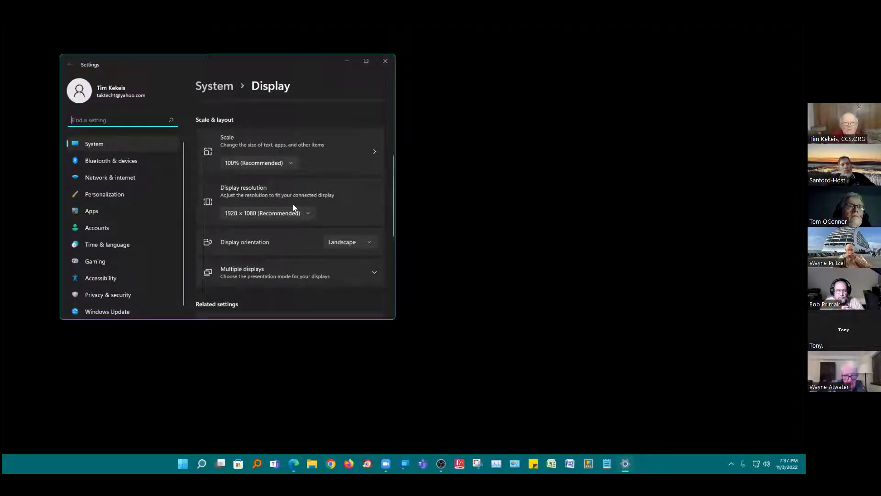
click(309, 214)
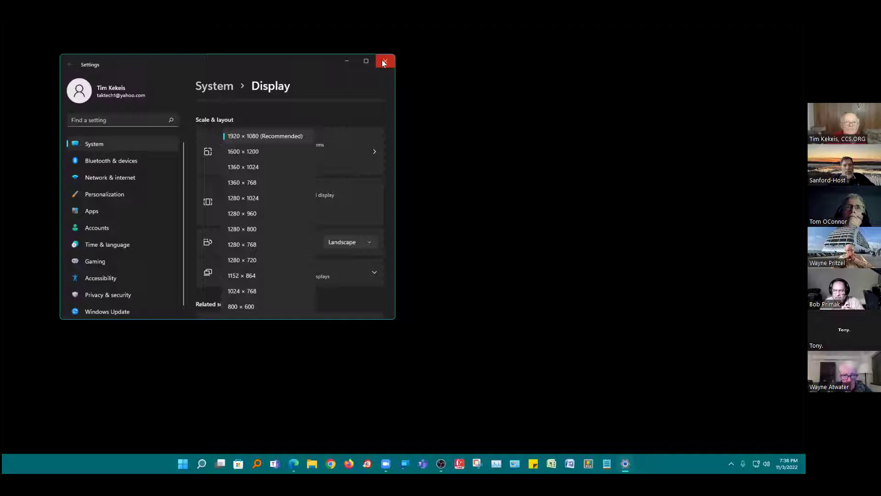
click(91, 194)
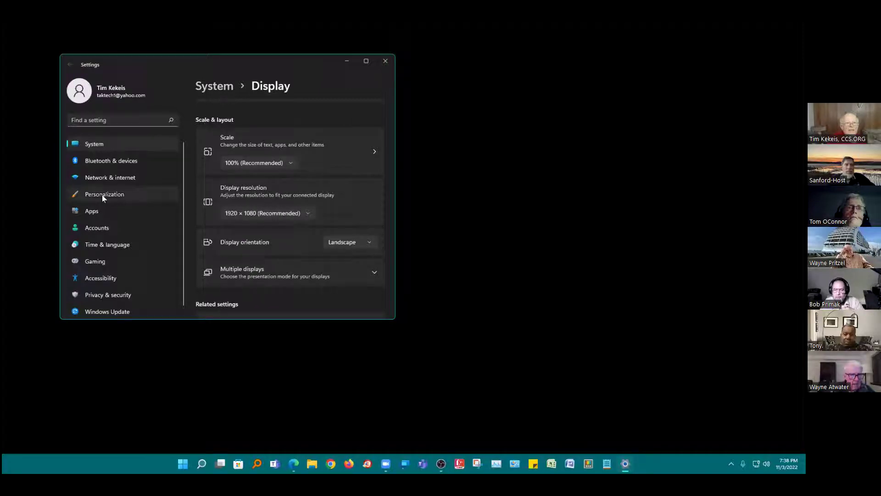
Step: Open the Themes page in the Personalization settings
click(115, 194)
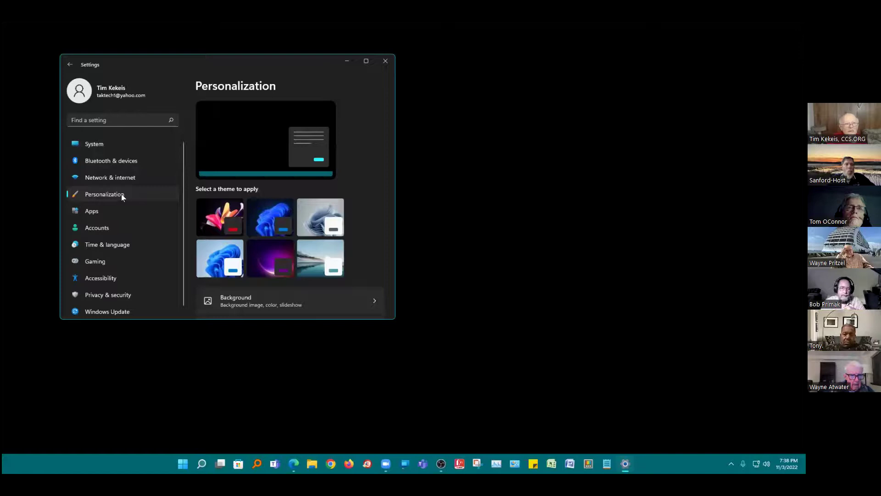
scroll(283, 180, down, 2)
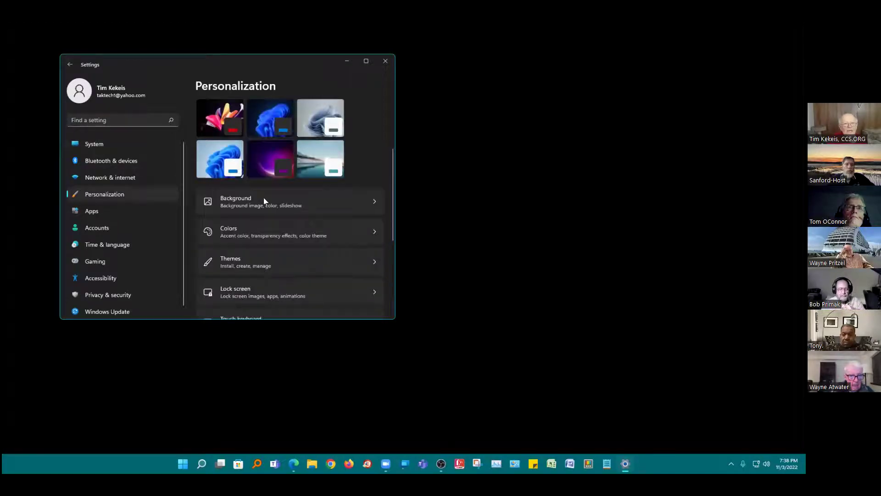
scroll(236, 198, down, 1)
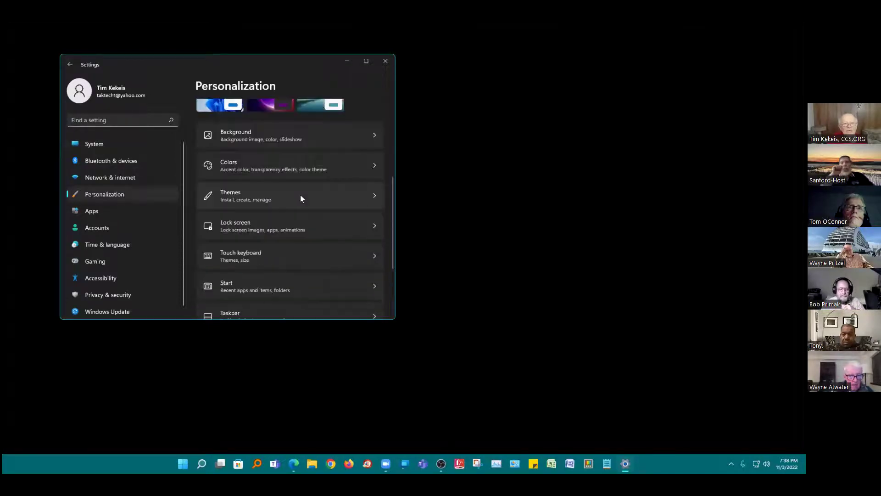
click(374, 197)
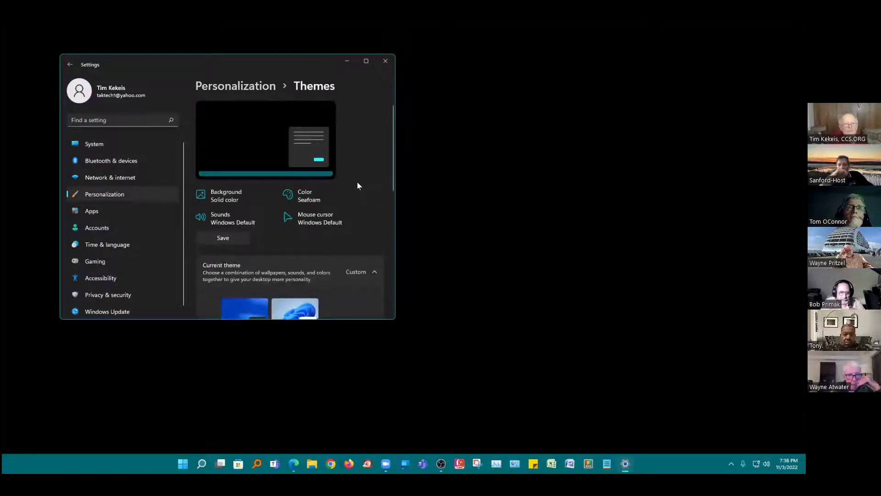
Step: Look through the theme options, view the related desktop icon settings and cancel them without changes
scroll(226, 179, down, 1)
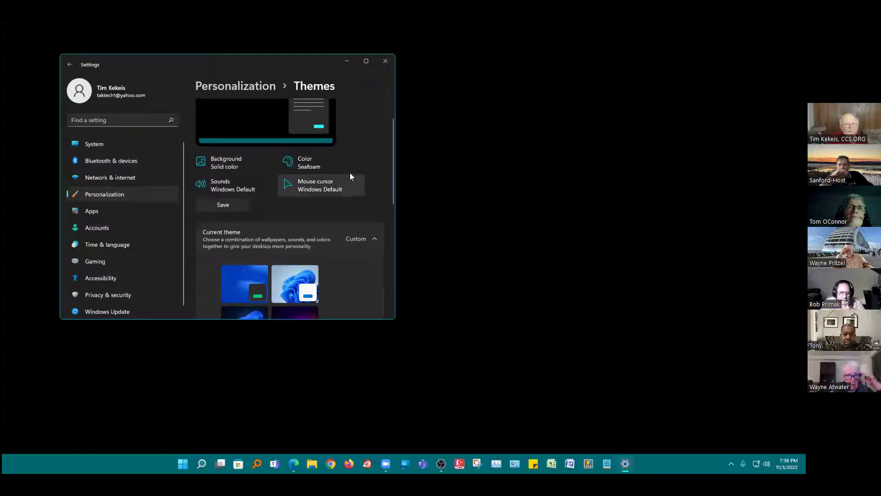
scroll(316, 184, down, 1)
scroll(296, 182, down, 2)
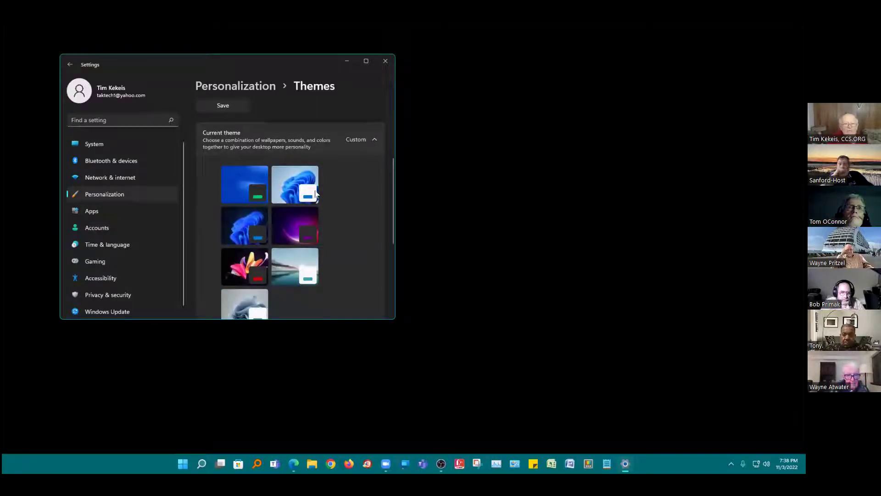
scroll(316, 192, down, 2)
scroll(316, 190, down, 3)
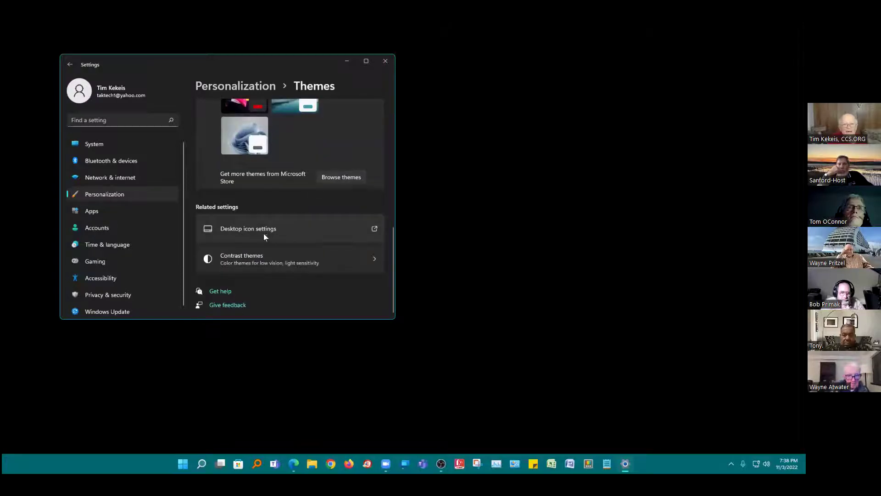
click(373, 229)
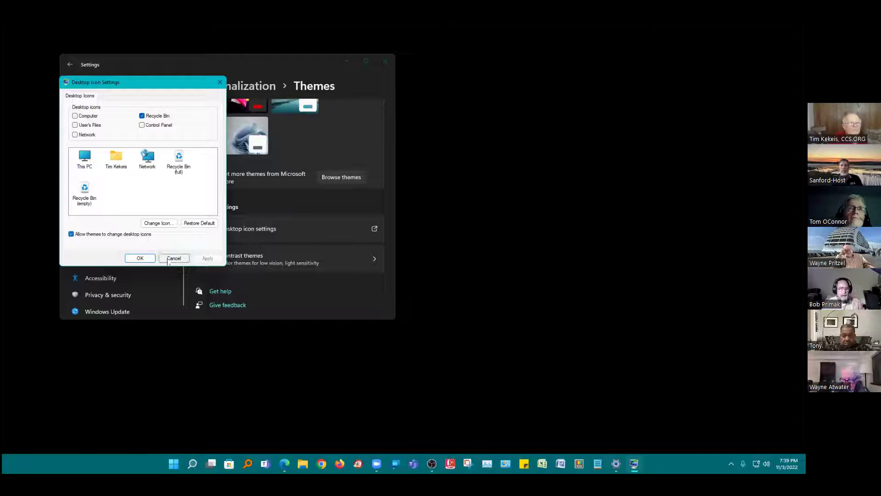
click(184, 258)
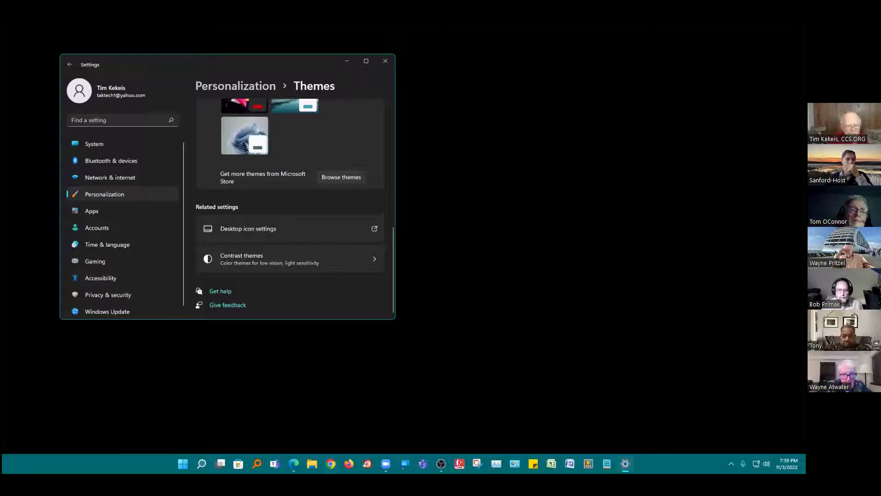
Step: Show the Start button's shortcut menu of system tools and dismiss it without choosing anything
right_click(183, 464)
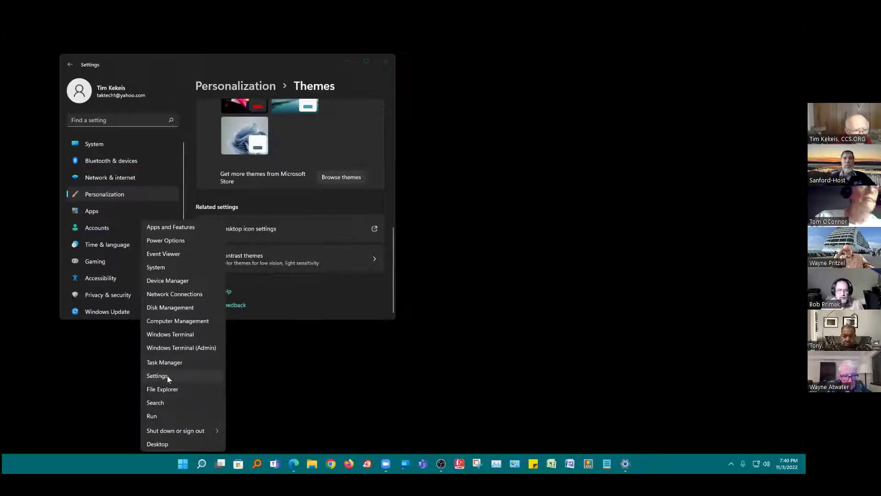
click(266, 385)
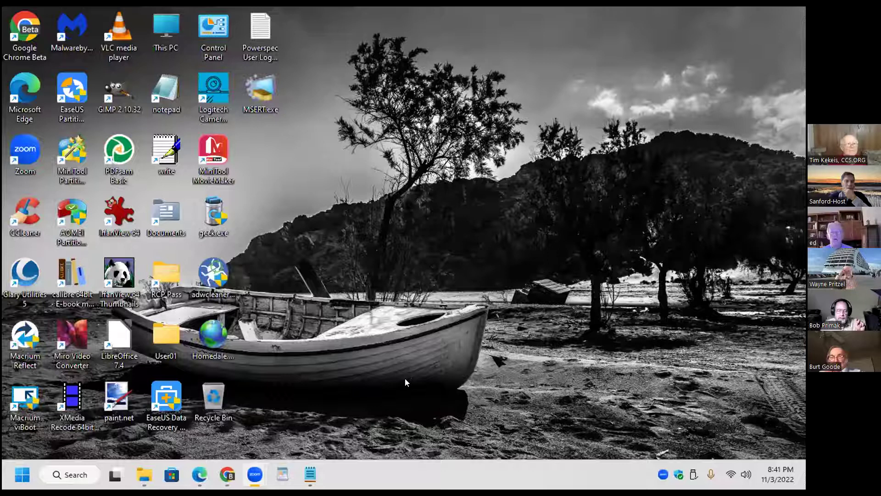
Step: Show the desktop's View options for icon size, arrangement and visibility without changing them
right_click(398, 197)
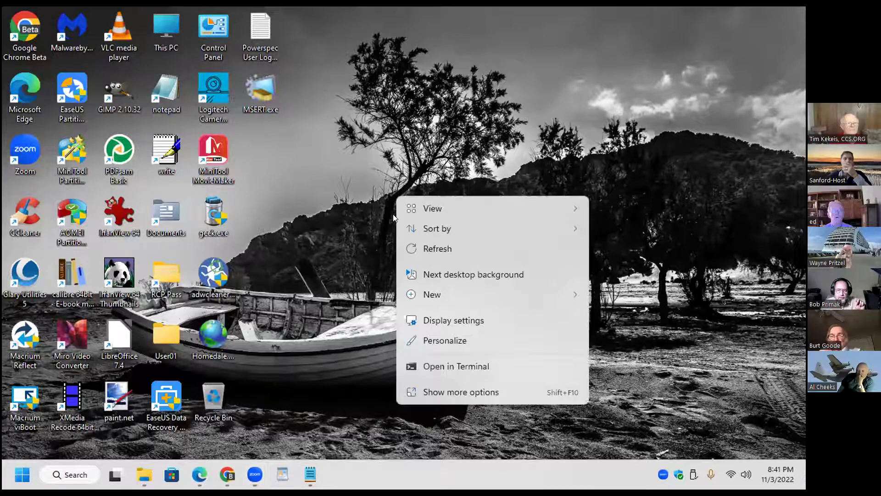
mouse_move(441, 206)
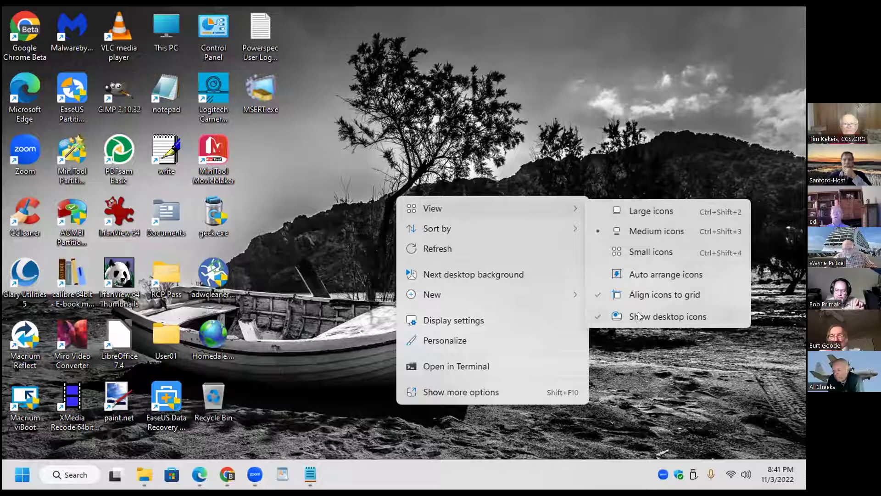
click(468, 31)
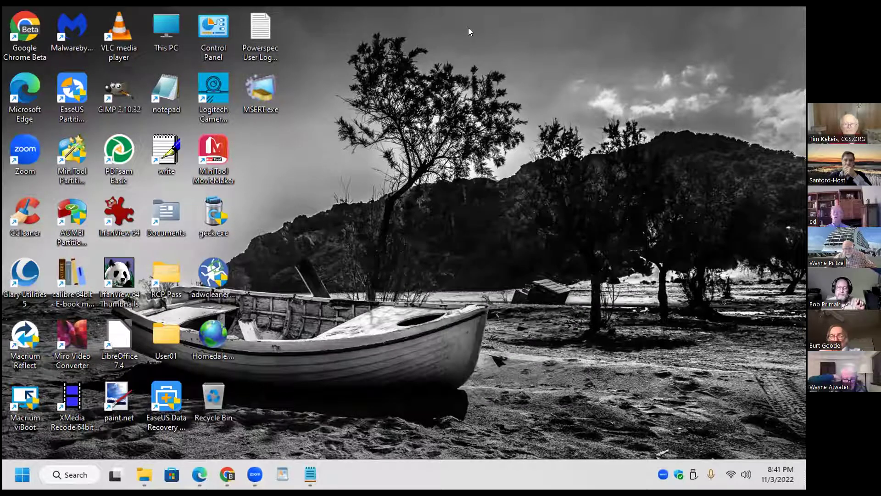
right_click(446, 207)
mouse_move(468, 211)
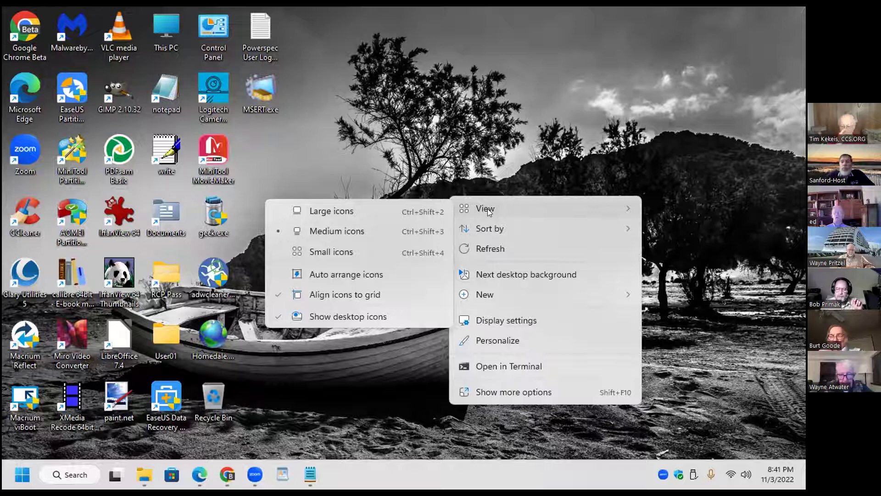
Step: Open the desktop's Personalization settings, look through their categories, close Settings and end the screen share
click(481, 344)
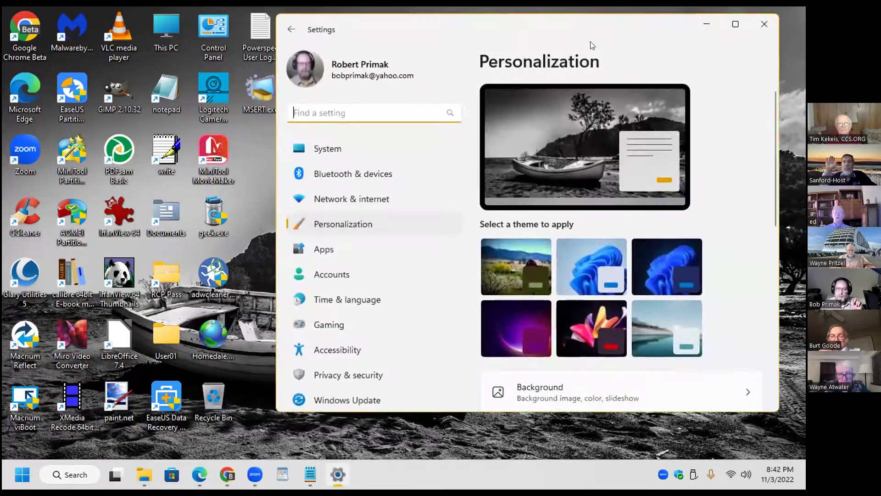
drag(592, 25, 385, 41)
scroll(475, 329, down, 5)
scroll(459, 285, up, 1)
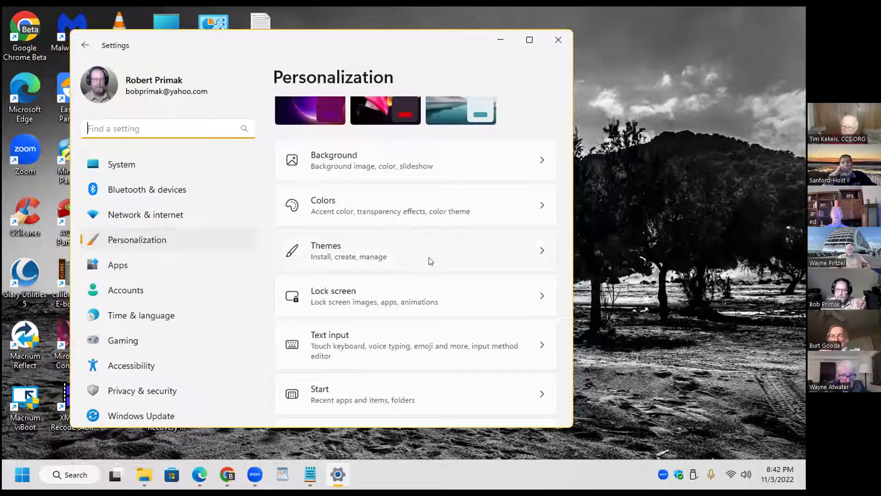
click(557, 41)
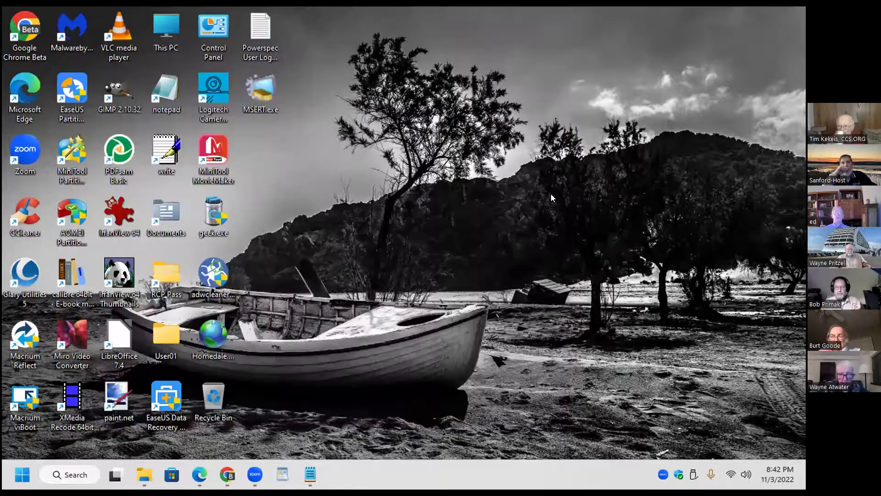
click(486, 21)
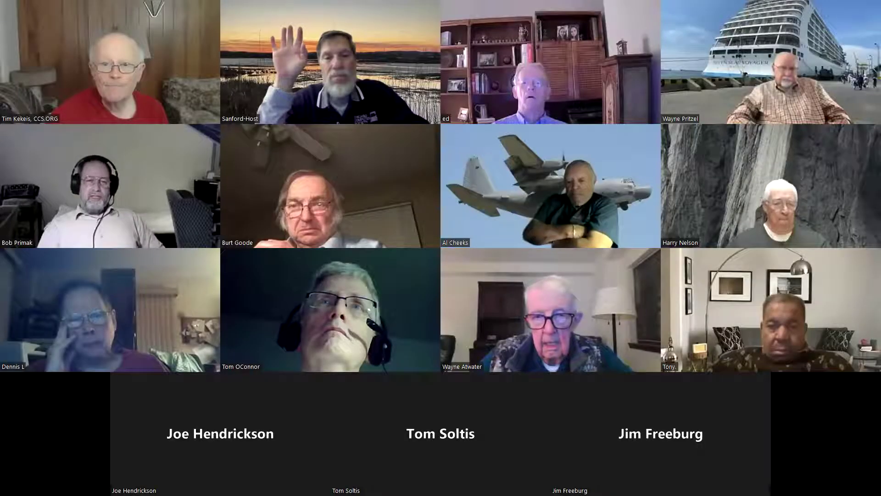